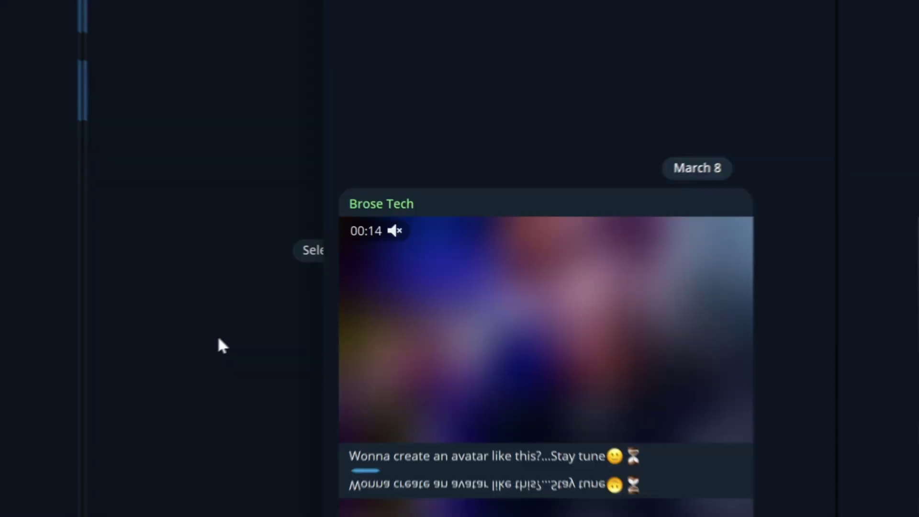
Search Explore GPTs for 'cons' and start a chat with Consistent Character GPT Fast & High Quality.
scroll(333, 267, up, 20)
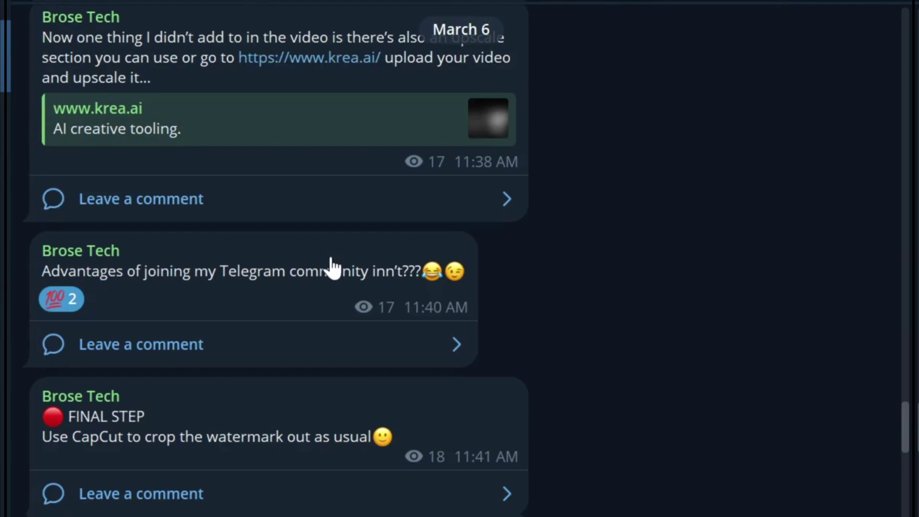
scroll(331, 267, up, 20)
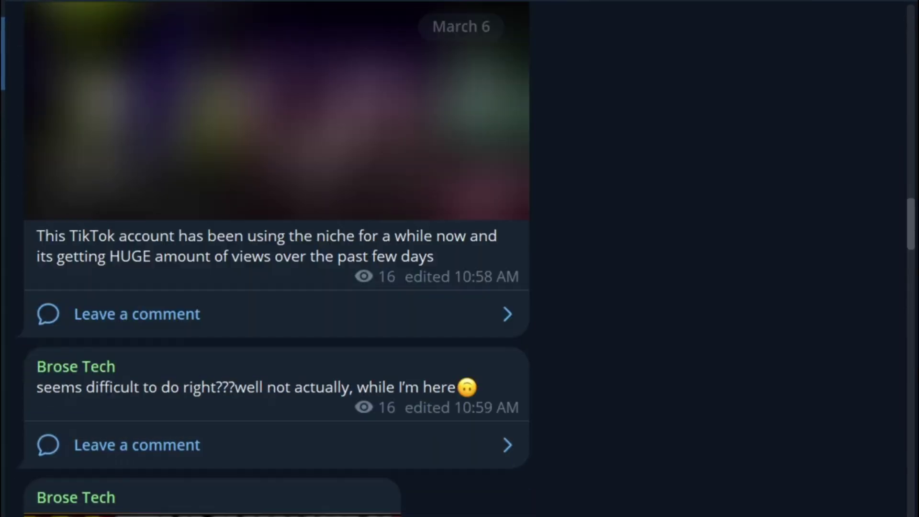
scroll(329, 263, down, 20)
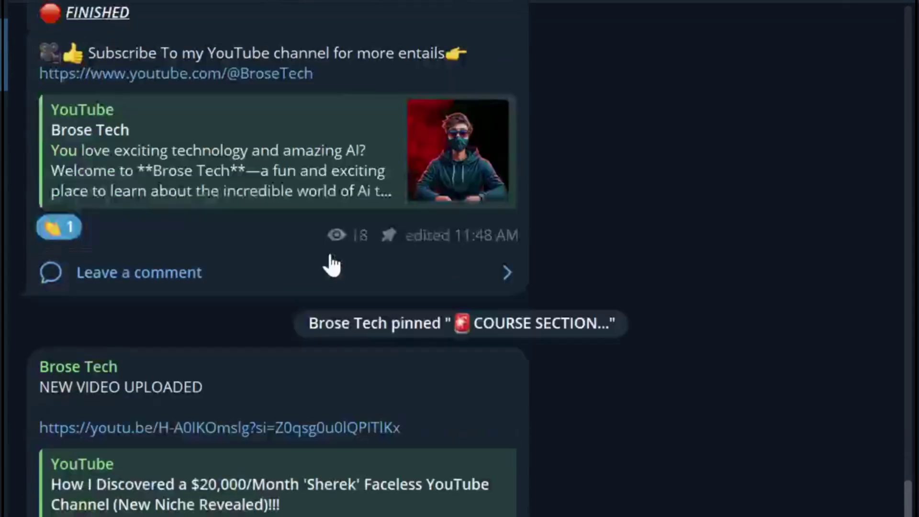
scroll(330, 260, down, 5)
scroll(333, 259, up, 15)
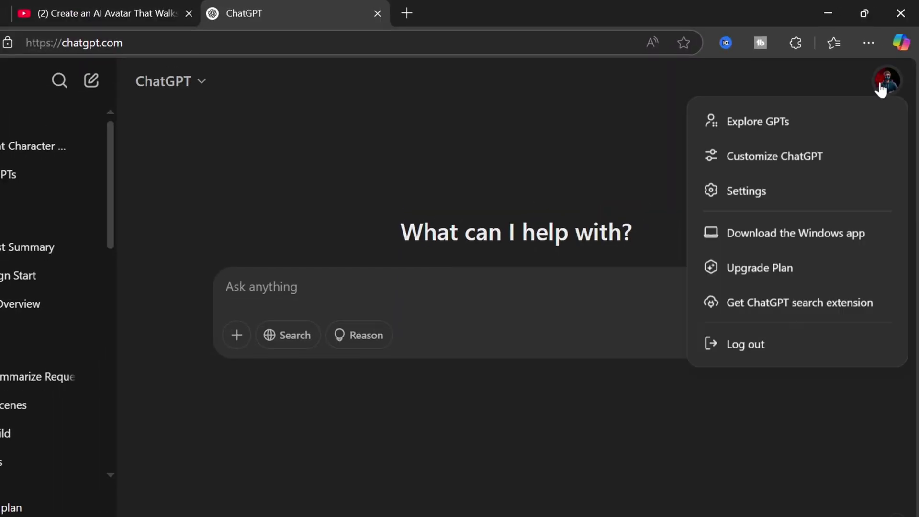
click(807, 131)
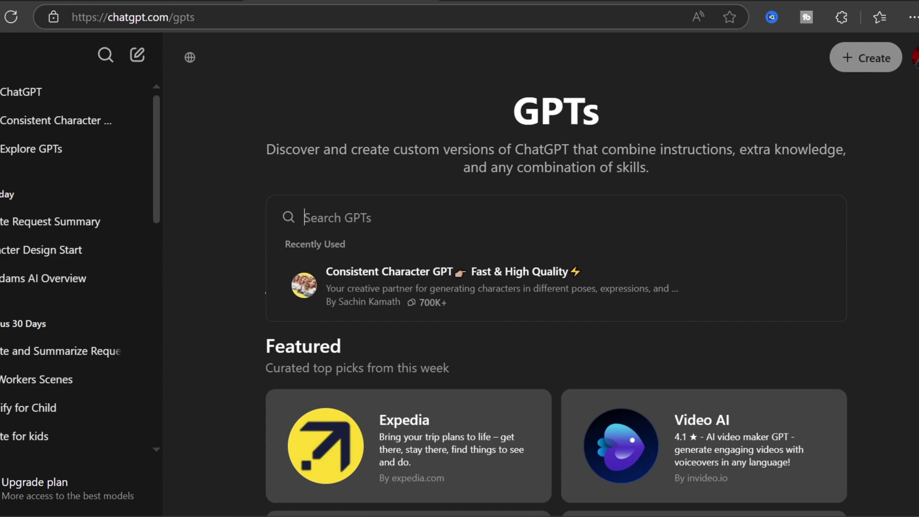
text(cons)
scroll(461, 289, down, 3)
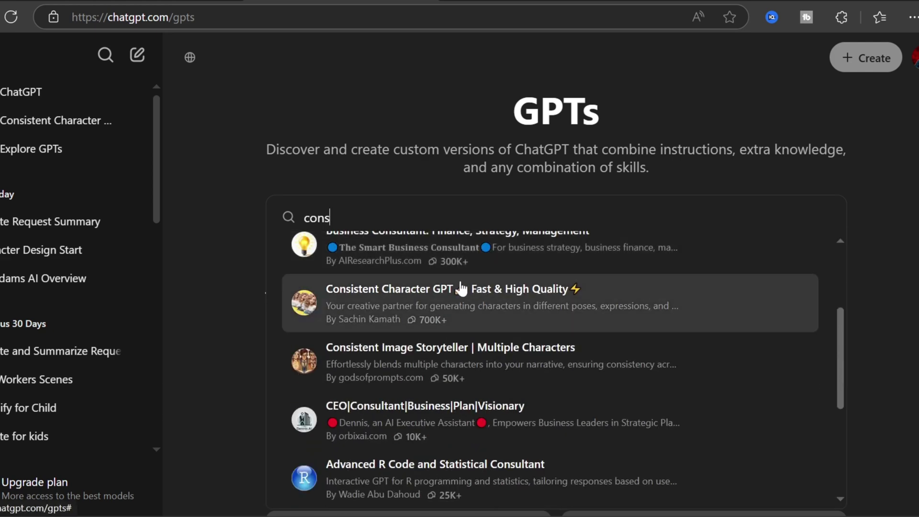
click(397, 303)
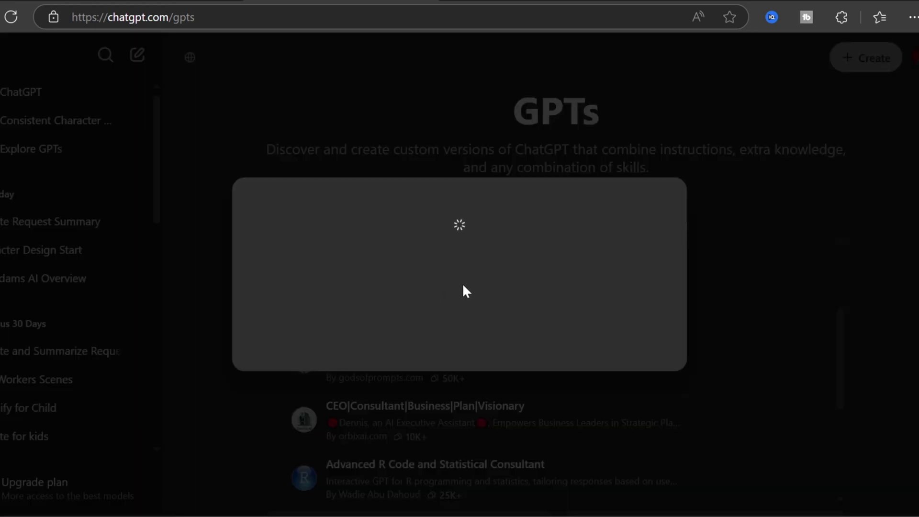
scroll(499, 448, down, 5)
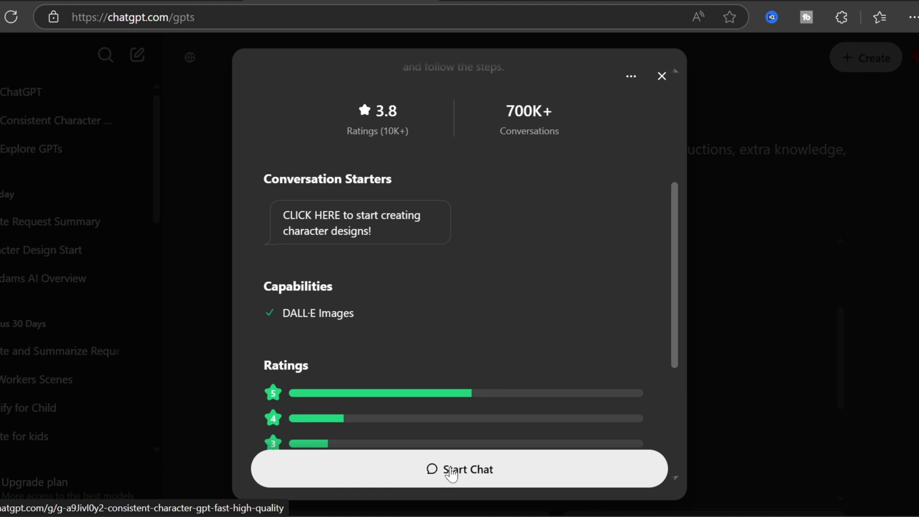
click(468, 467)
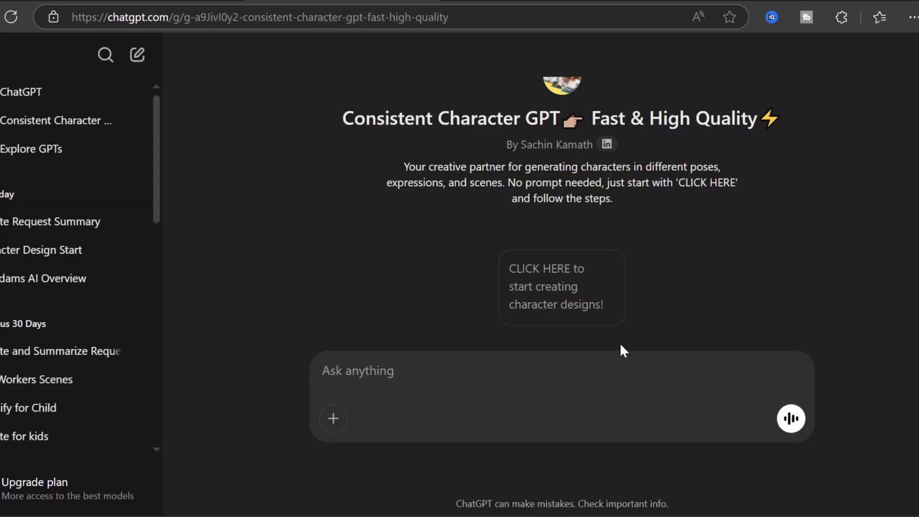
Begin the character design as male and send the curly hair, glasses, yellow hoodie description.
click(582, 295)
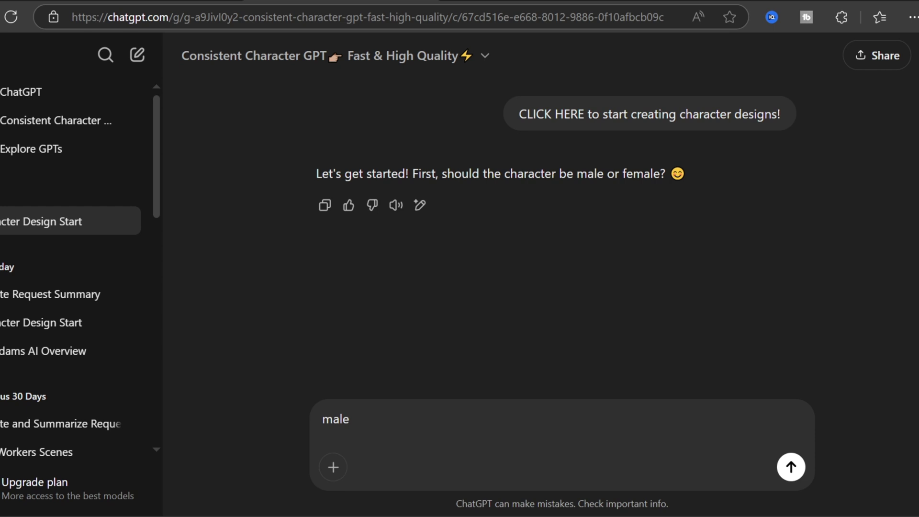
key(Return)
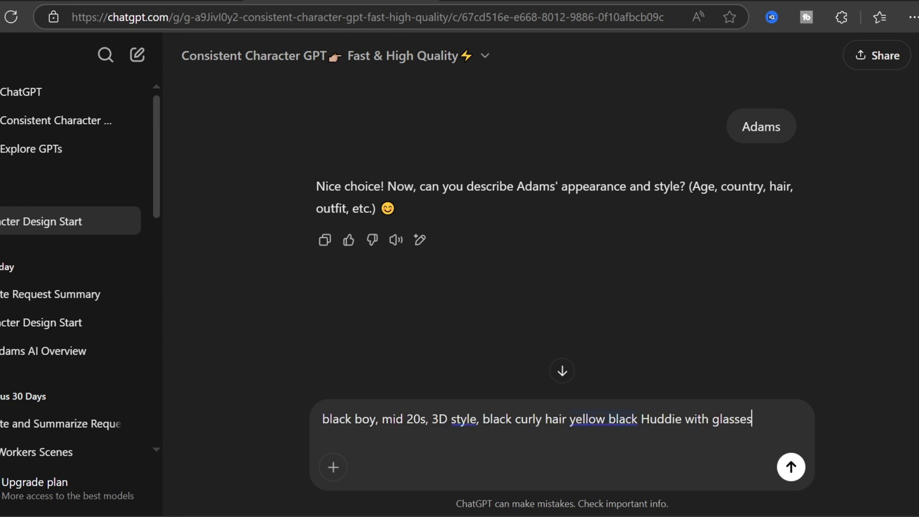
click(790, 467)
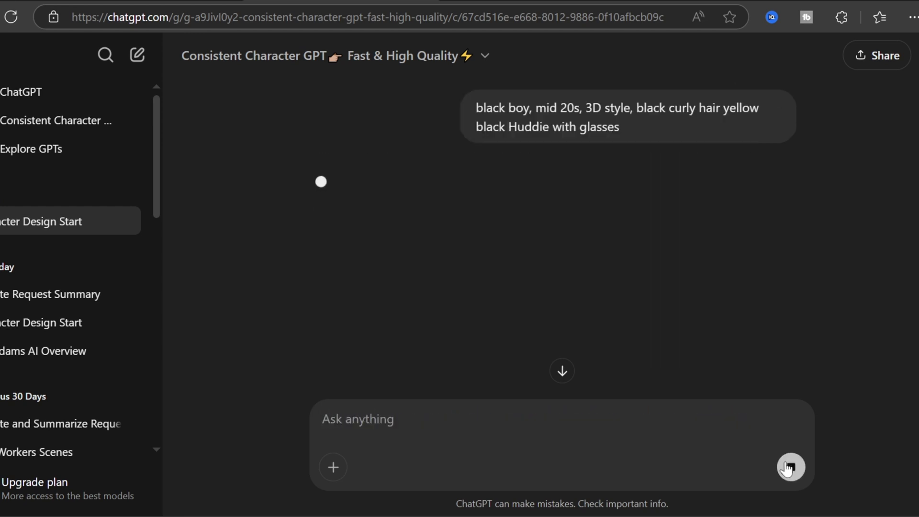
scroll(656, 302, down, 3)
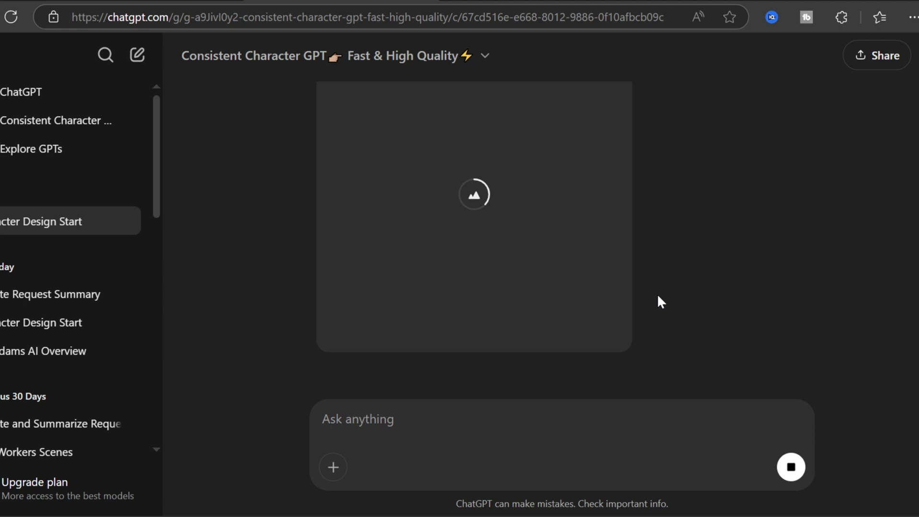
scroll(726, 226, up, 5)
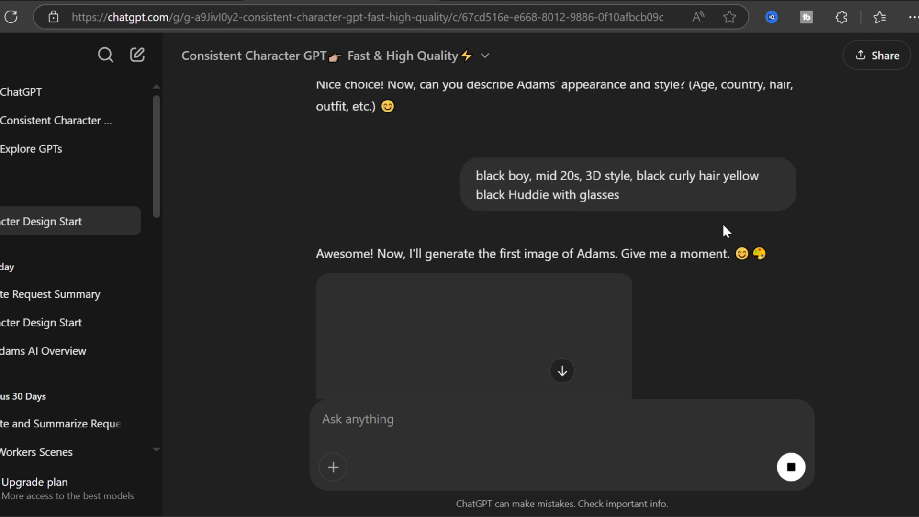
scroll(599, 238, down, 5)
Paste and send the prompt placing the character at a laptop desk in his bedroom.
scroll(608, 239, up, 4)
scroll(608, 241, down, 5)
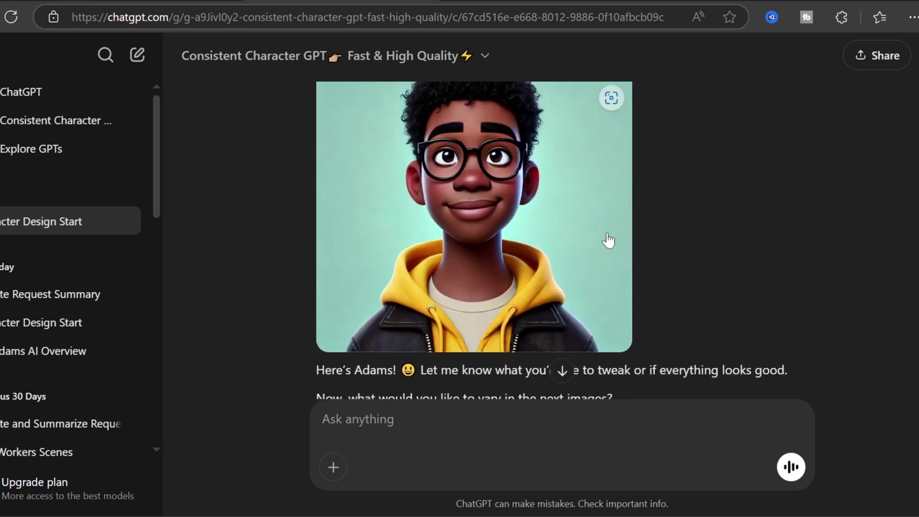
scroll(632, 311, up, 2)
scroll(632, 312, down, 5)
right_click(425, 413)
click(447, 293)
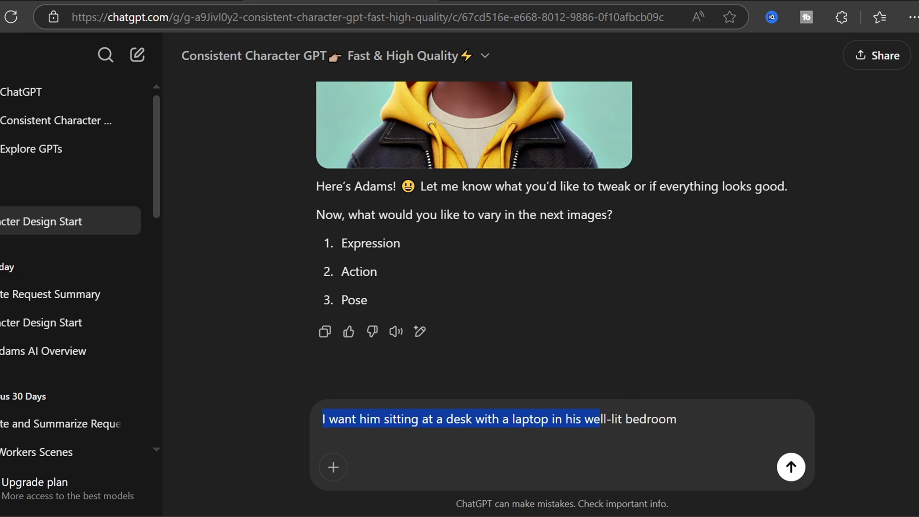
click(791, 467)
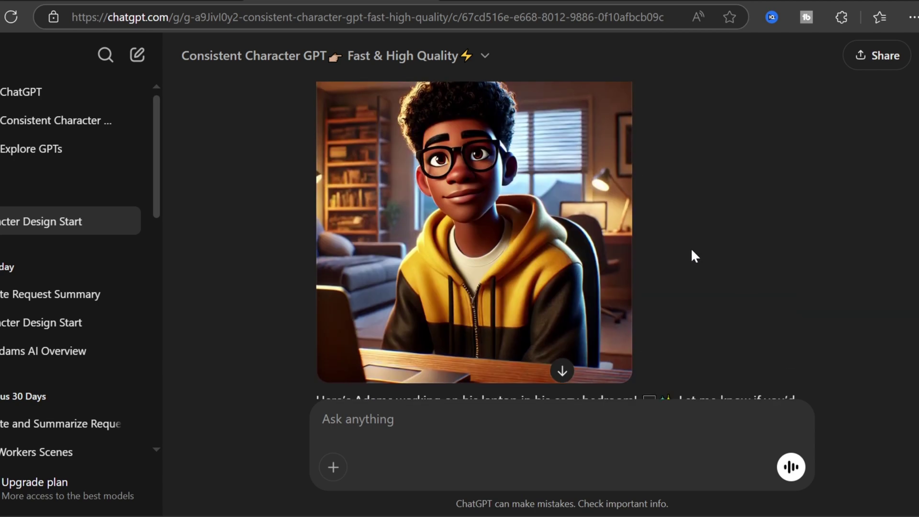
Download the generated desk-and-laptop image.
scroll(691, 248, up, 5)
scroll(671, 228, down, 8)
scroll(656, 228, up, 3)
click(608, 92)
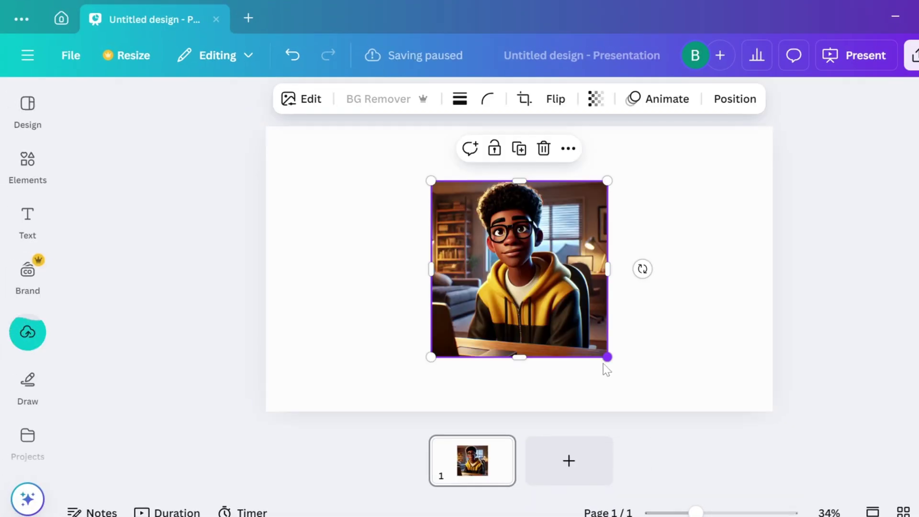
Enlarge the image to full page height and Magic Expand it to the Whole Page.
drag(608, 359, 644, 435)
drag(430, 181, 377, 126)
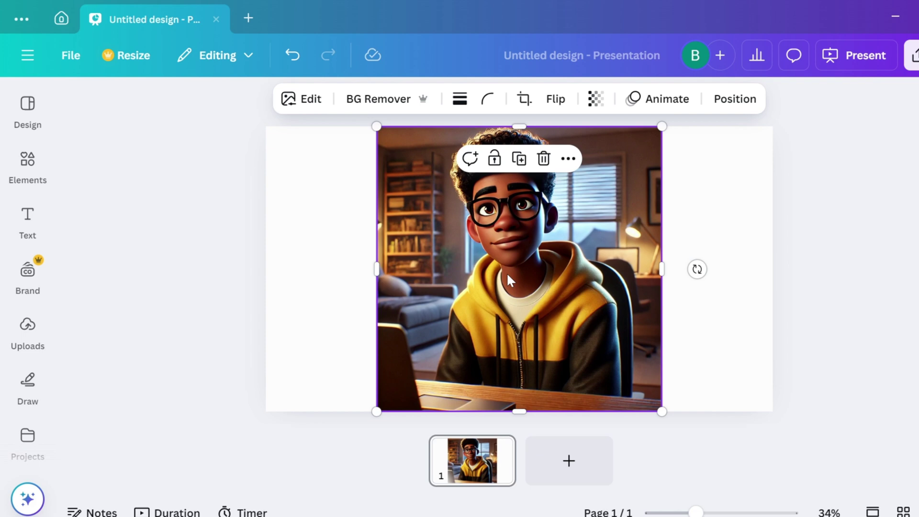
click(302, 101)
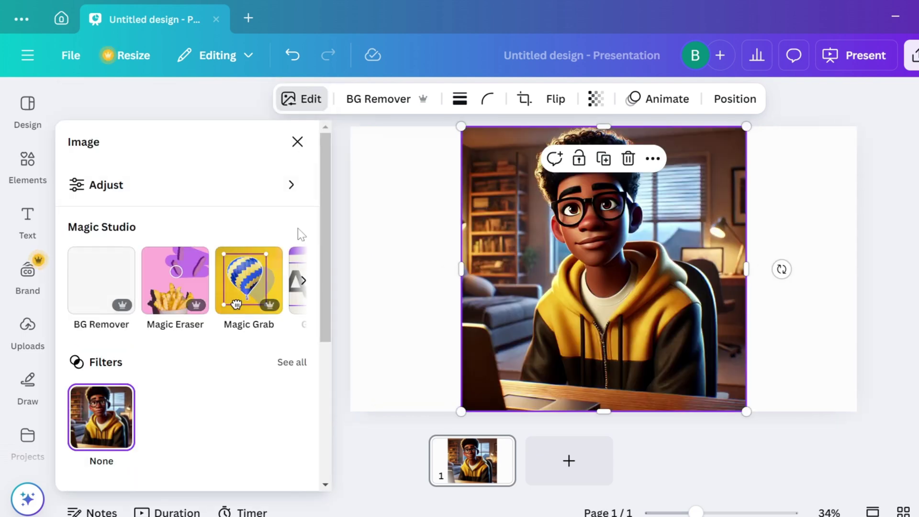
click(306, 278)
click(279, 284)
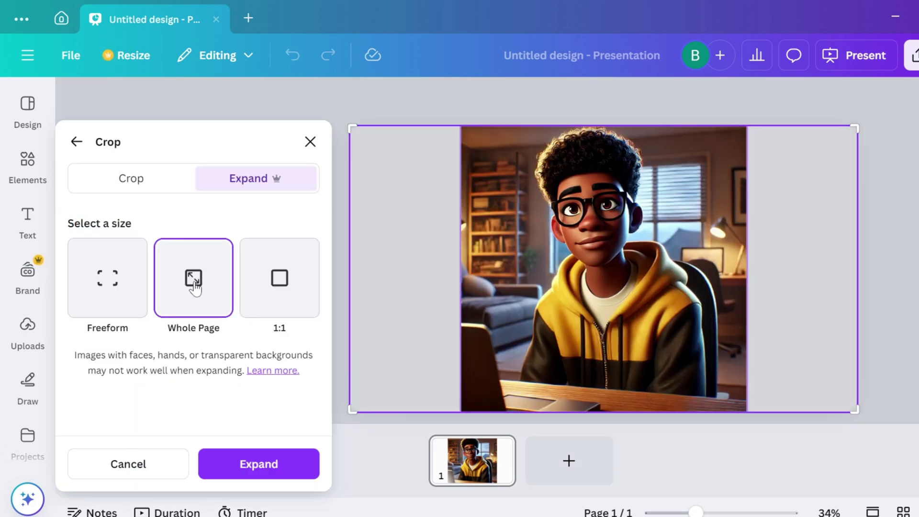
click(231, 462)
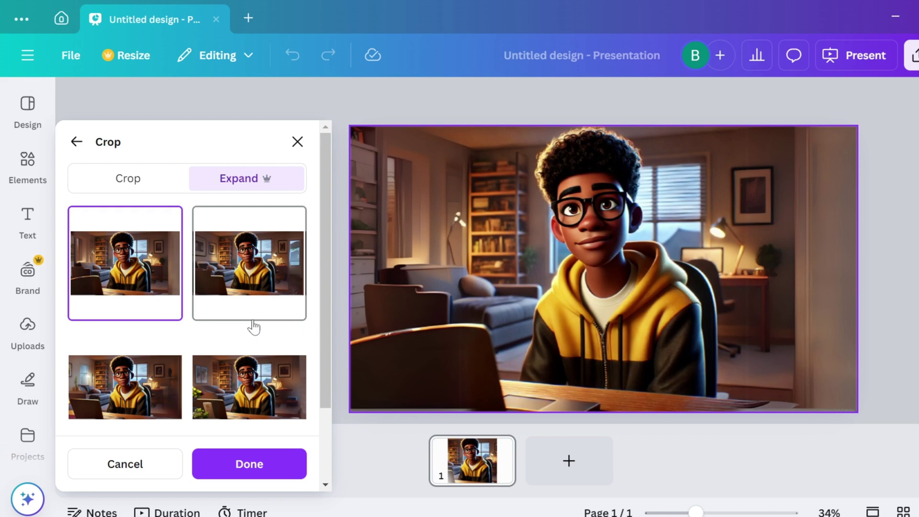
Preview the bottom-left and bottom-right expansion results, then generate new results.
click(133, 358)
click(249, 387)
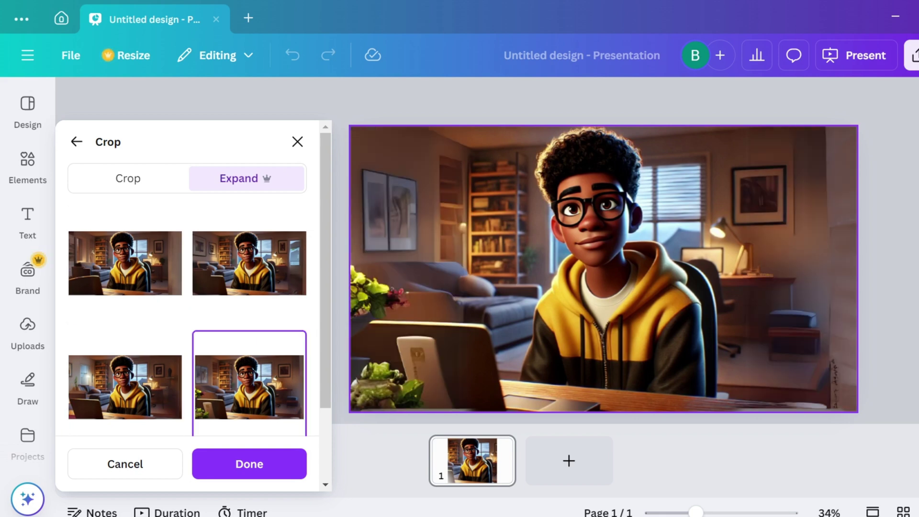
scroll(249, 383, down, 3)
click(240, 377)
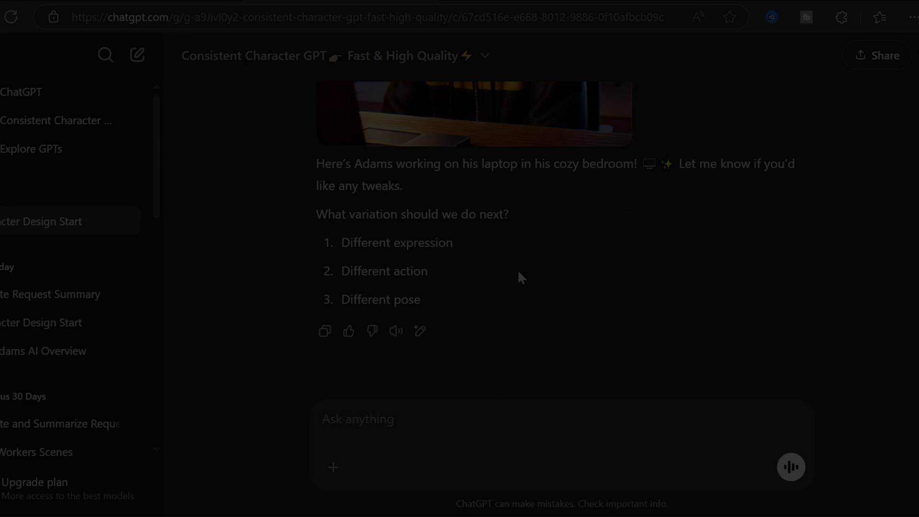
Send ChatGPT the request 'describe him for a prompt'.
text(t)
key(Return)
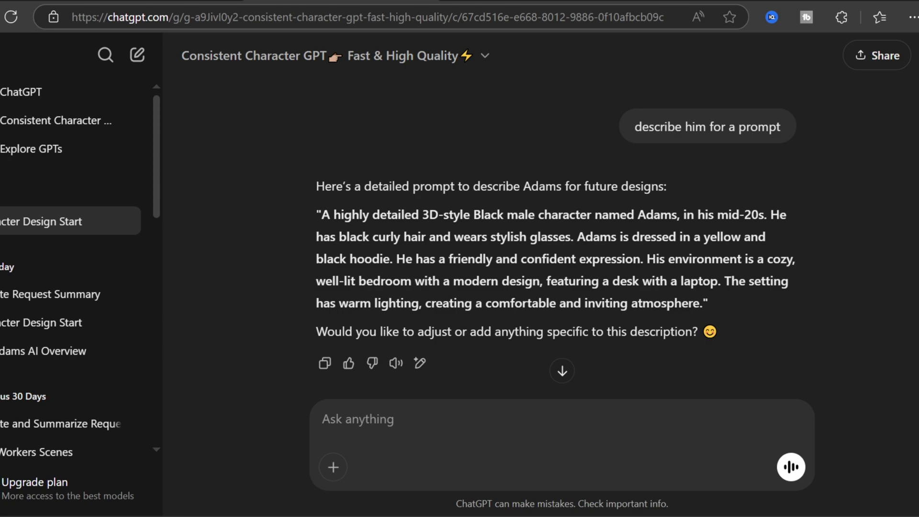
Copy the quoted character description and paste it into Bing Image Creator's prompt box.
drag(321, 215, 669, 319)
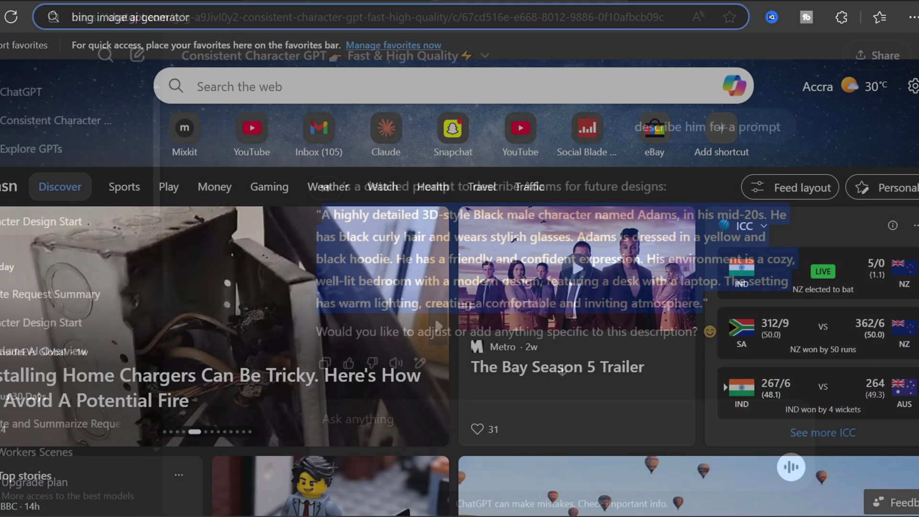
click(232, 28)
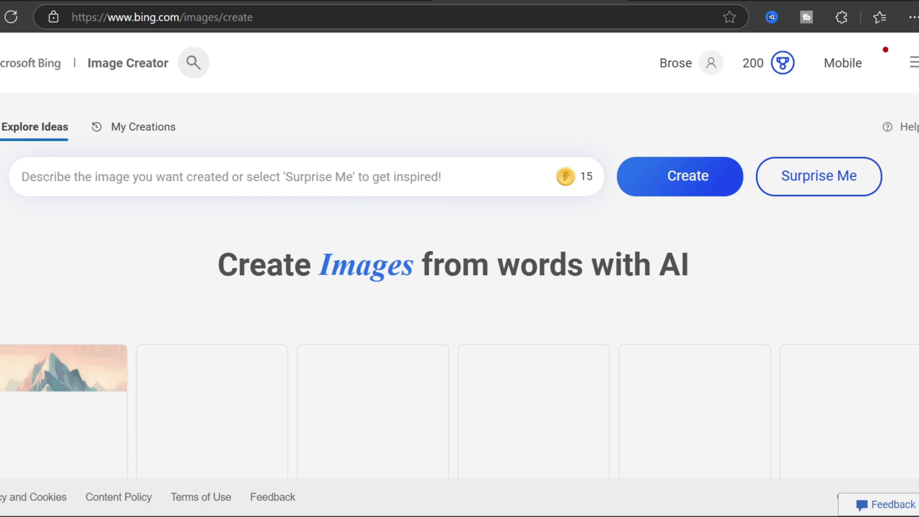
right_click(216, 171)
click(225, 292)
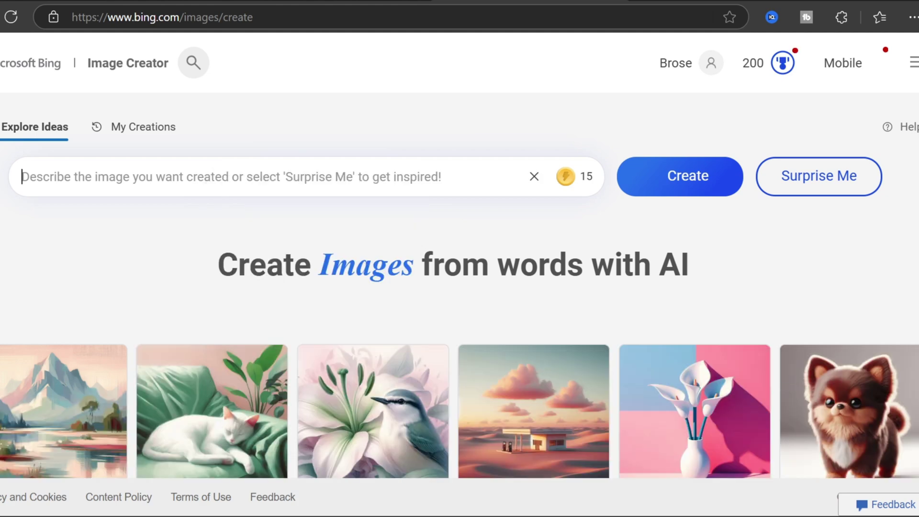